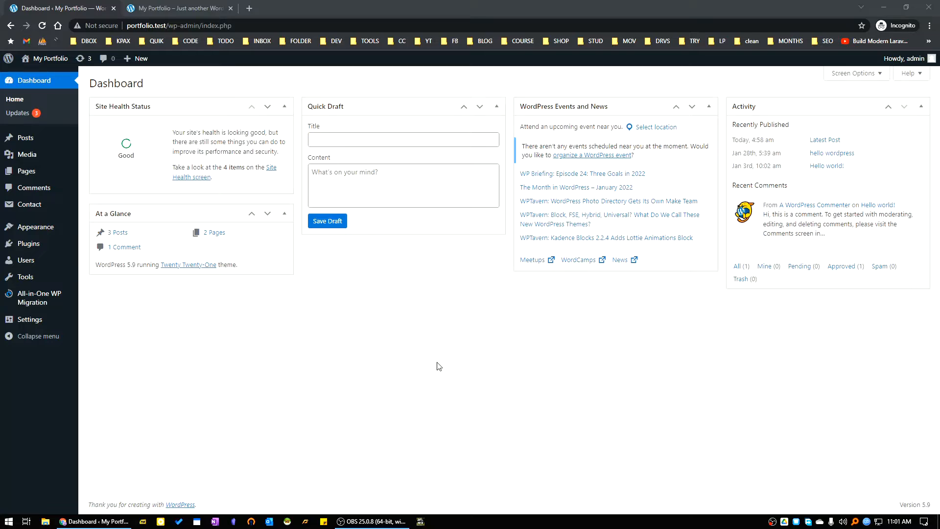
pyautogui.moveTo(46, 301)
pyautogui.press('super+d')
pyautogui.rightClick(191, 167)
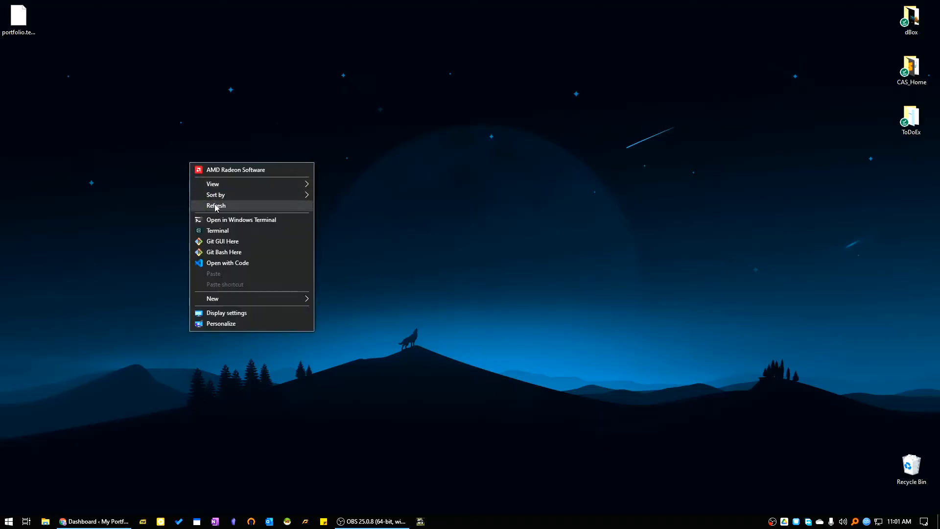
pyautogui.click(216, 204)
pyautogui.click(23, 25)
pyautogui.moveTo(24, 25); pyautogui.dragTo(376, 180)
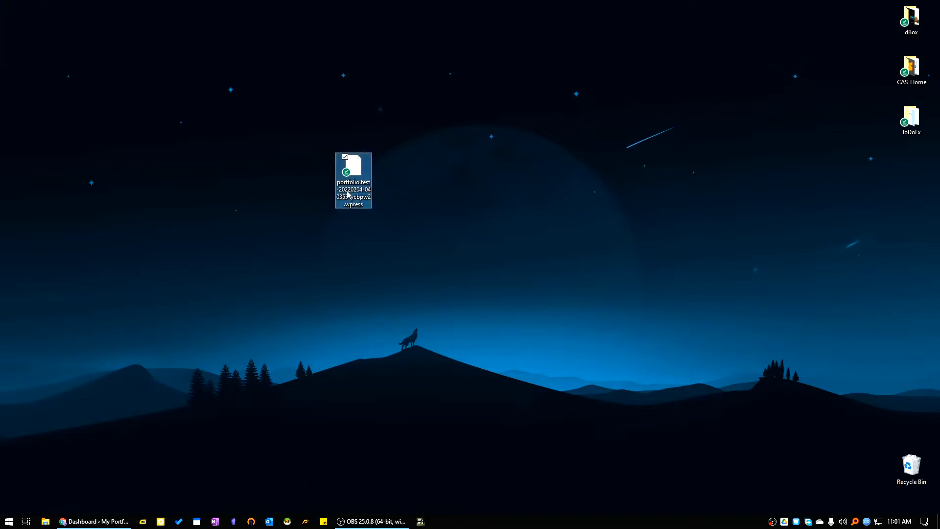
pyautogui.moveTo(356, 205)
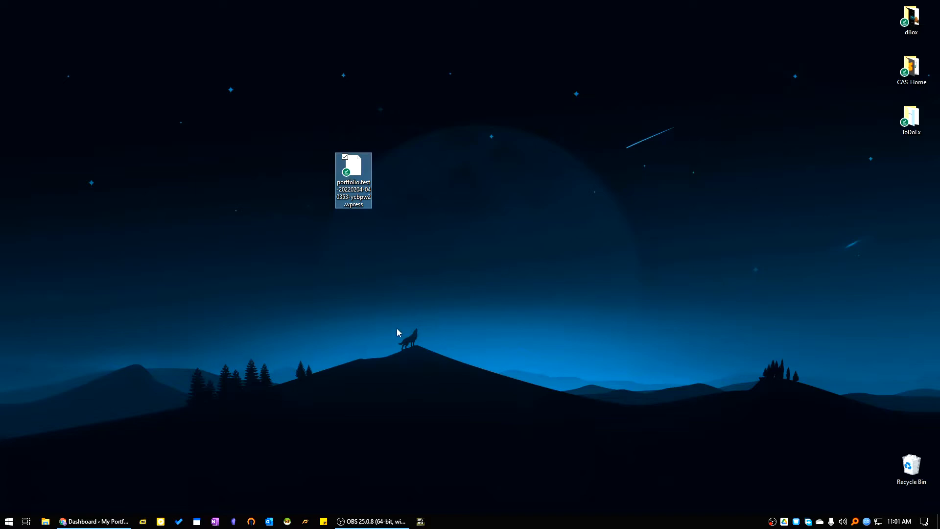
pyautogui.moveTo(349, 162); pyautogui.dragTo(460, 212)
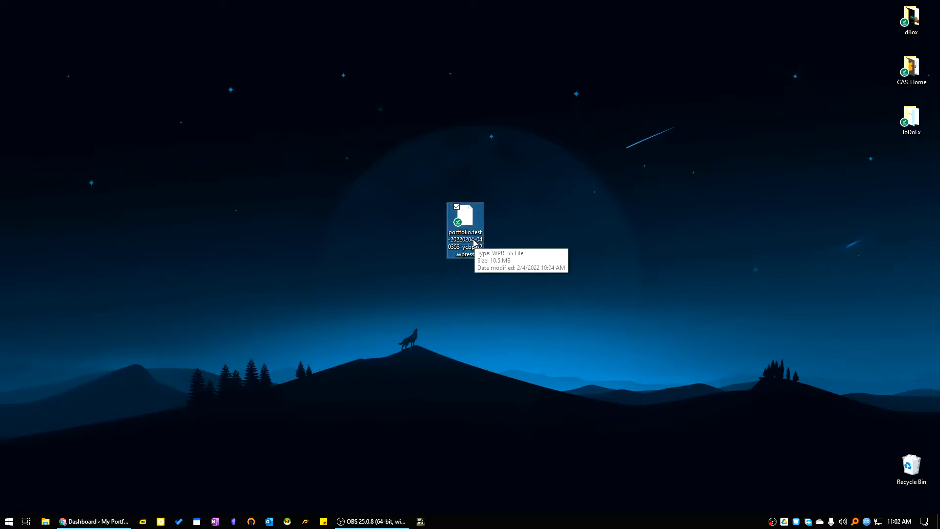
# Return to the WordPress admin in Chrome and search the plugin directory for "all in one wp".
pyautogui.click(93, 521)
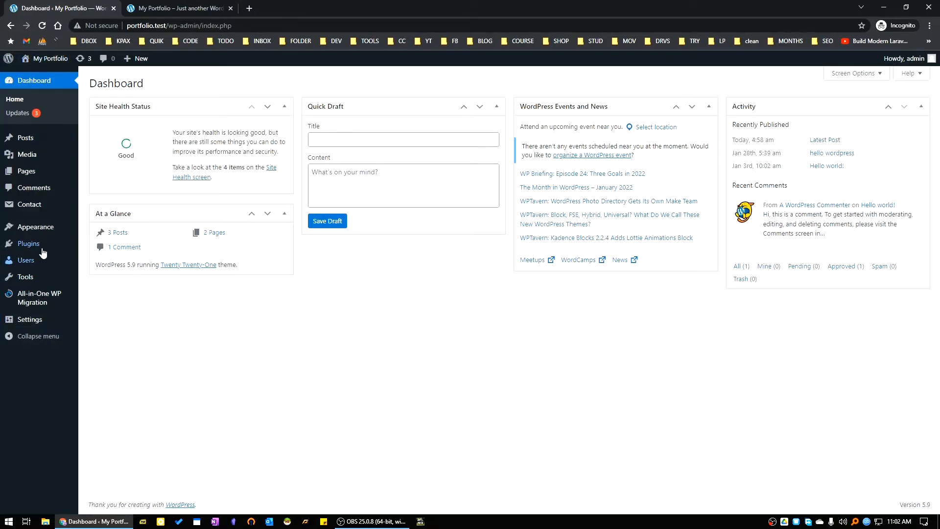
pyautogui.moveTo(43, 245)
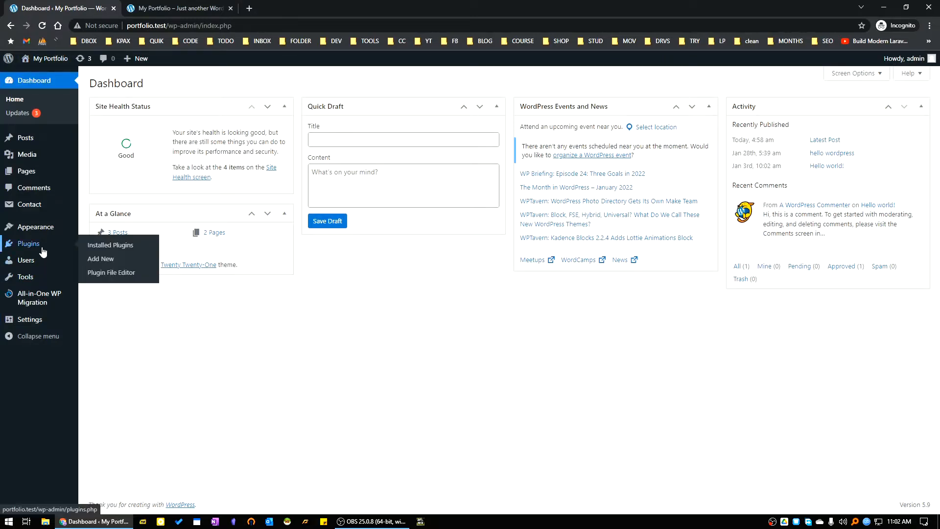
pyautogui.click(108, 261)
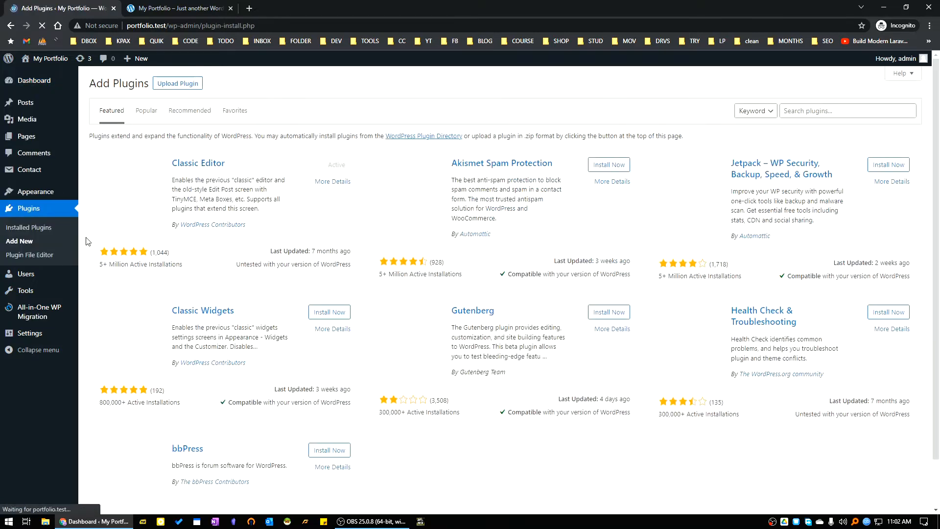
pyautogui.click(816, 105)
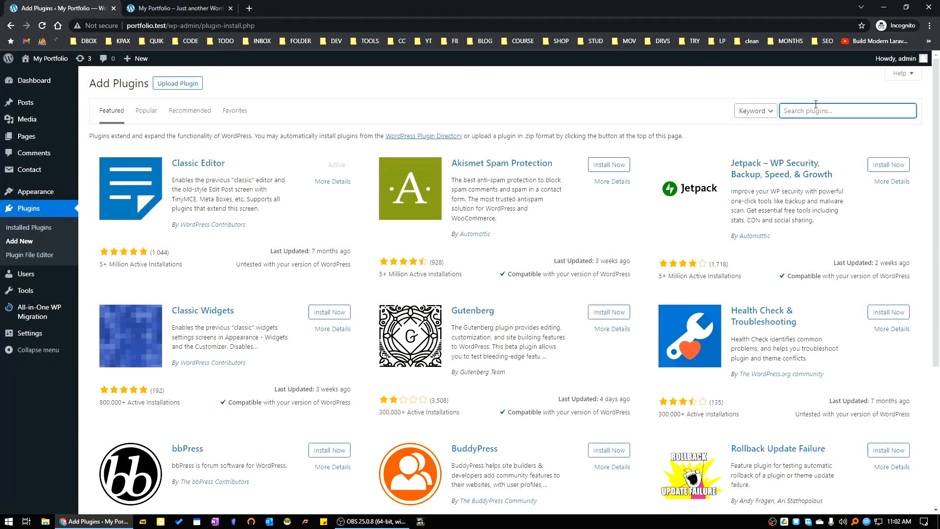
pyautogui.write('all in one wp')
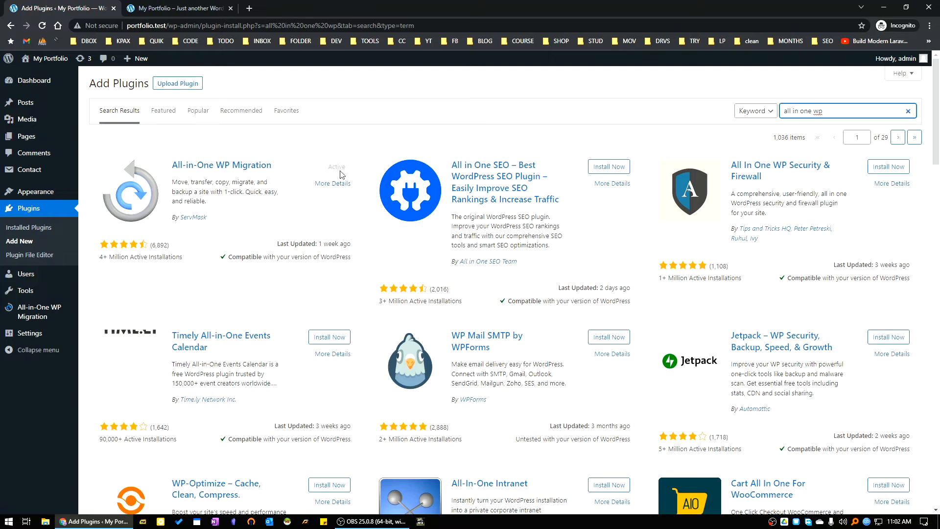
# Open All-in-One WP Migration's site export page and expand the list of export destinations.
pyautogui.click(43, 314)
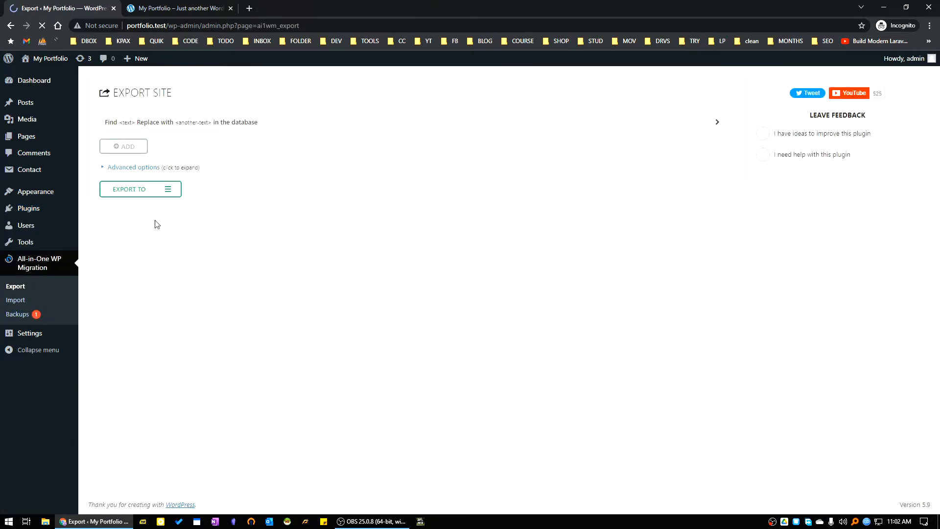
pyautogui.moveTo(192, 122); pyautogui.dragTo(112, 98)
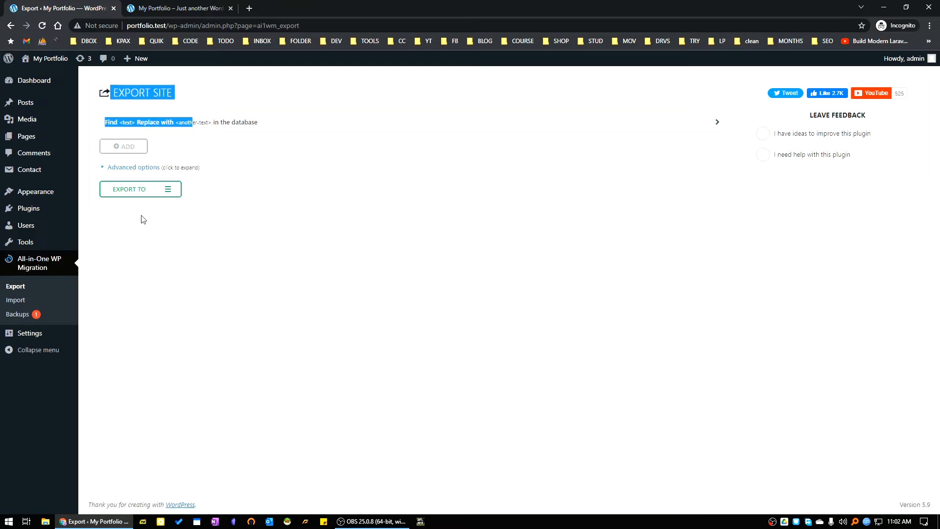
pyautogui.click(181, 240)
pyautogui.click(168, 195)
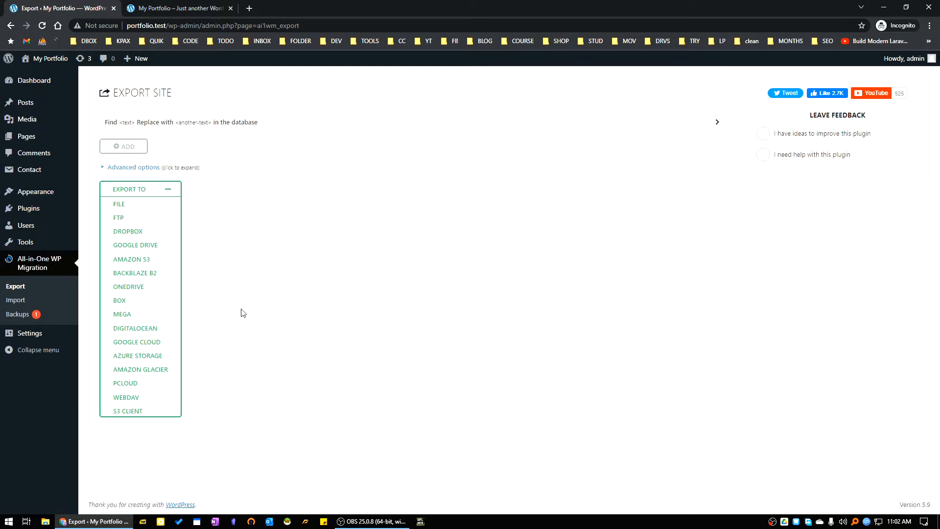
pyautogui.click(15, 300)
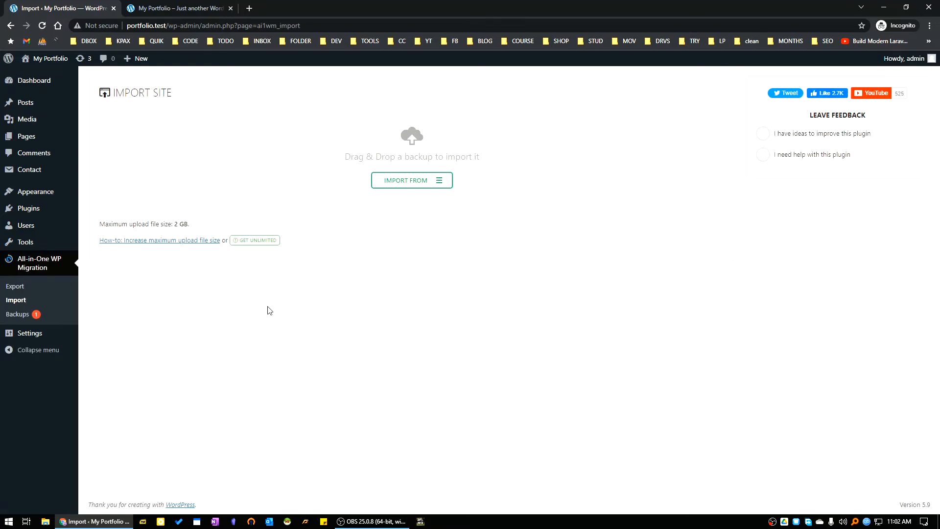
pyautogui.moveTo(177, 93); pyautogui.dragTo(107, 93)
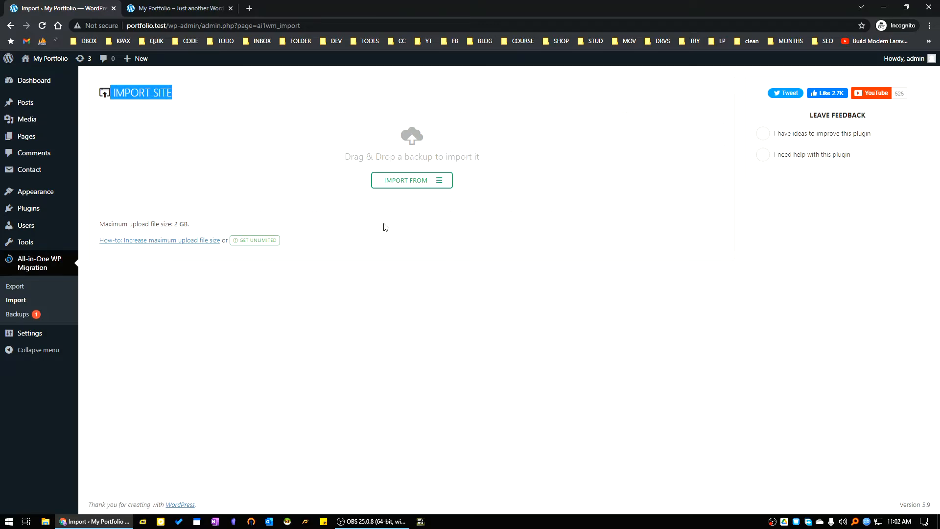
pyautogui.click(404, 184)
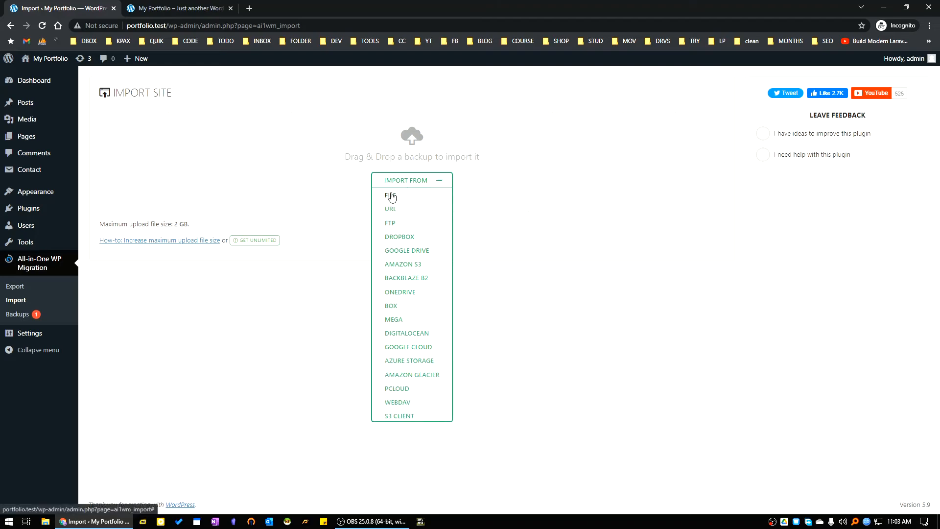
pyautogui.click(391, 197)
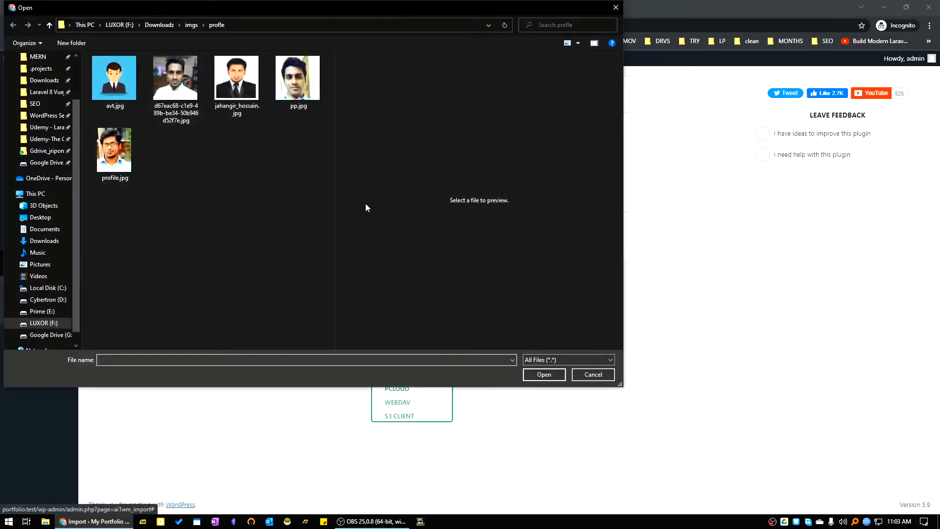
pyautogui.click(49, 220)
pyautogui.click(122, 105)
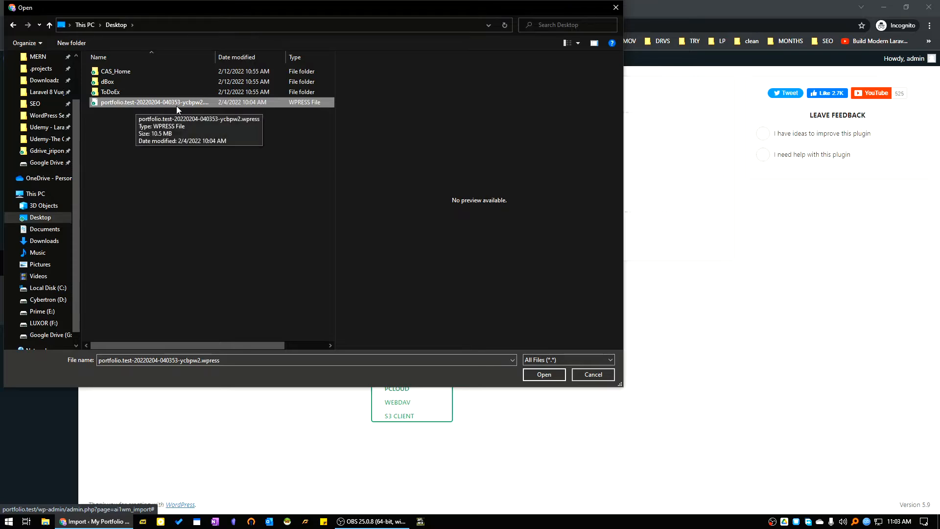
pyautogui.click(540, 375)
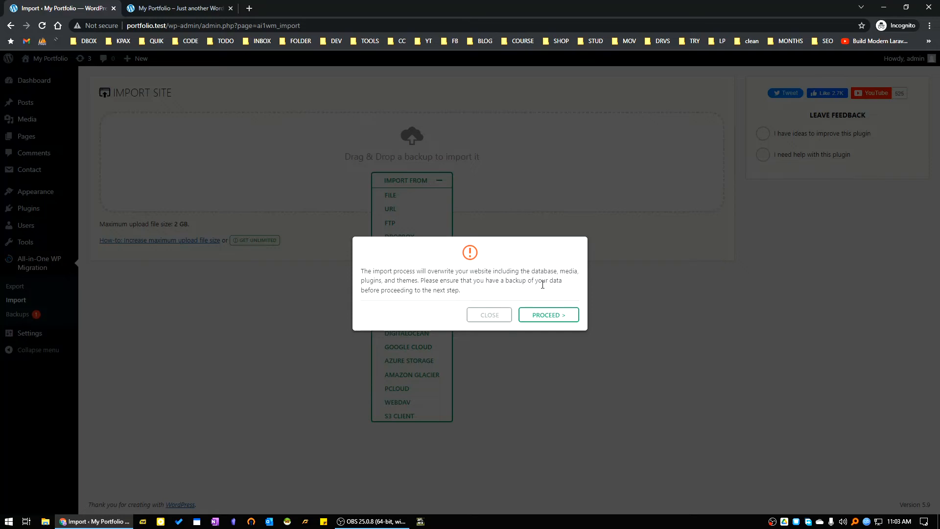
pyautogui.click(541, 320)
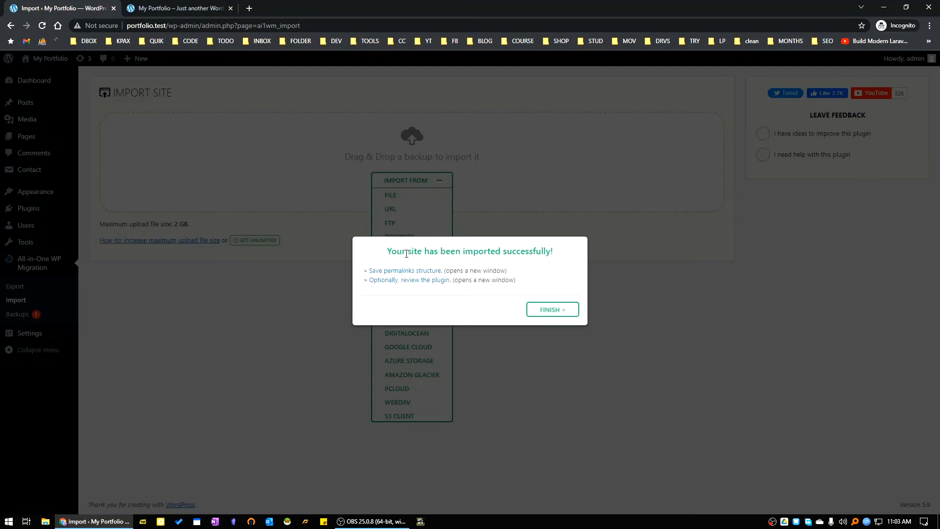
pyautogui.moveTo(389, 252); pyautogui.dragTo(552, 252)
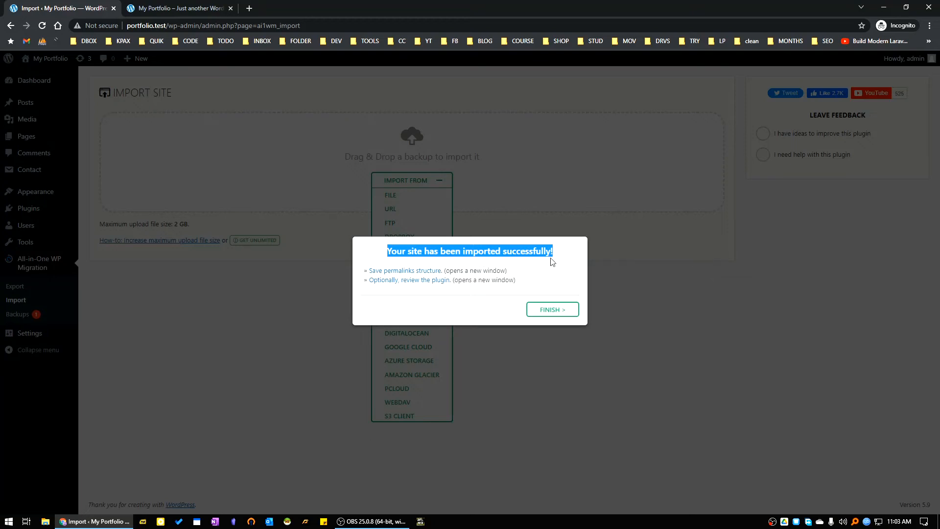
# Open the save permalinks structure link, update the WordPress database and continue to the login page.
pyautogui.click(387, 271)
pyautogui.click(191, 5)
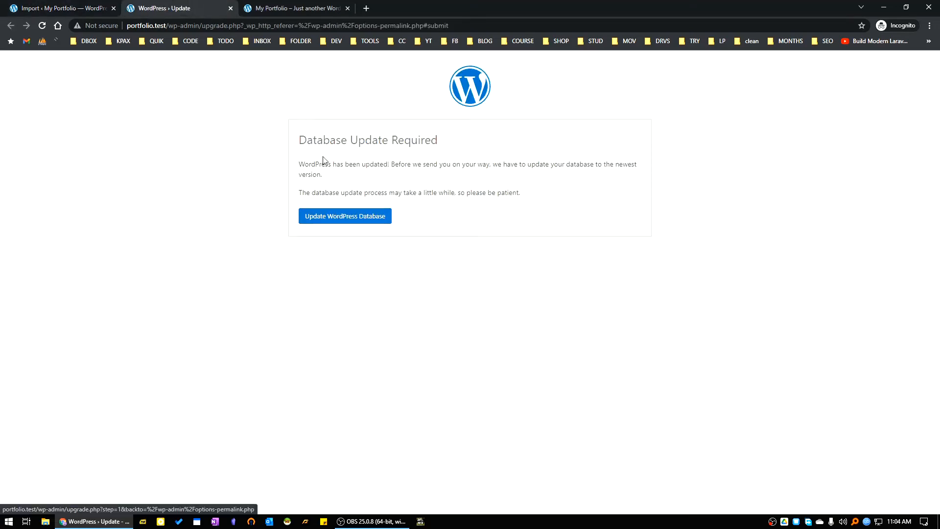
pyautogui.click(341, 219)
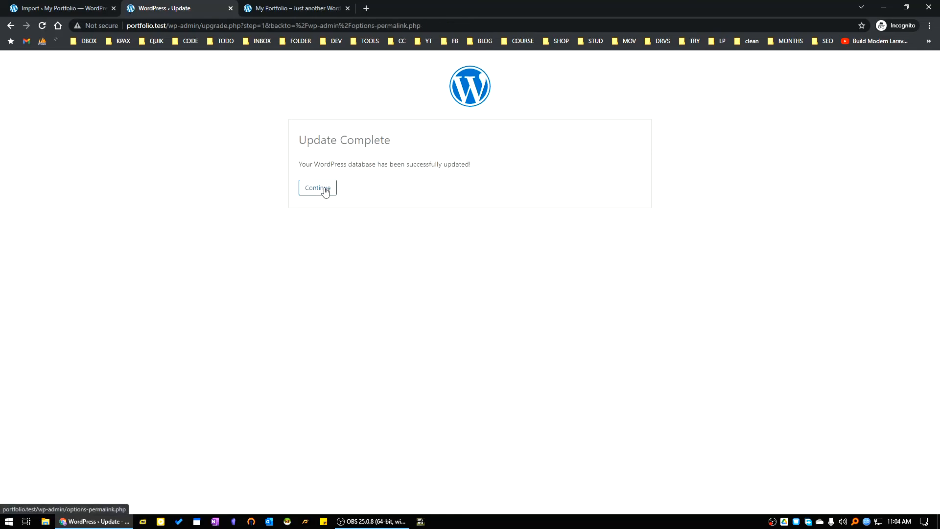
pyautogui.click(317, 192)
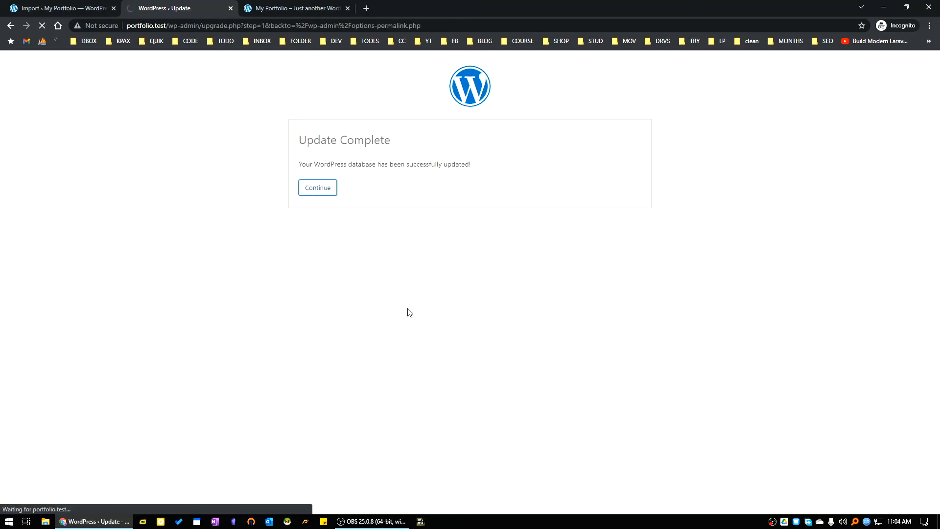
# Log in to WordPress with the saved admin username and account password.
pyautogui.click(430, 190)
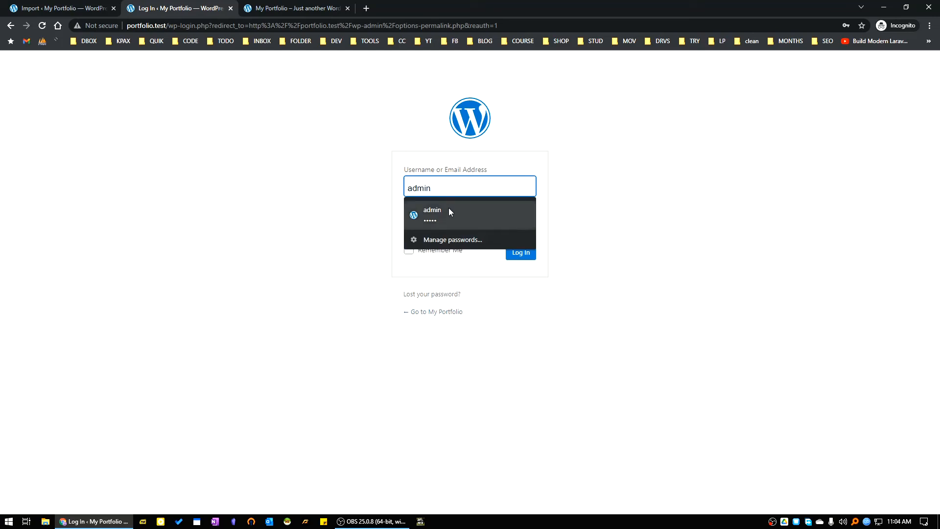
pyautogui.click(449, 208)
pyautogui.click(528, 255)
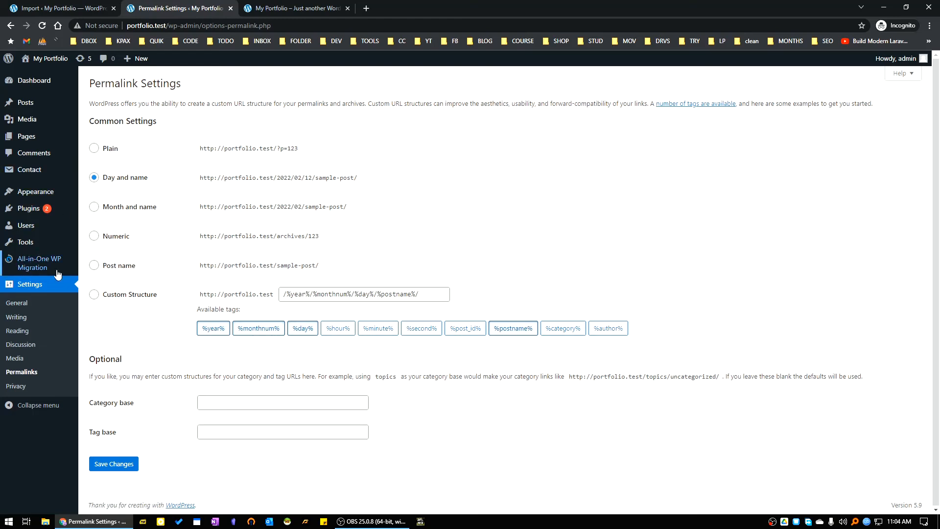
# Set the permalink structure to Post name and save the permalink settings twice.
pyautogui.click(114, 266)
pyautogui.click(122, 465)
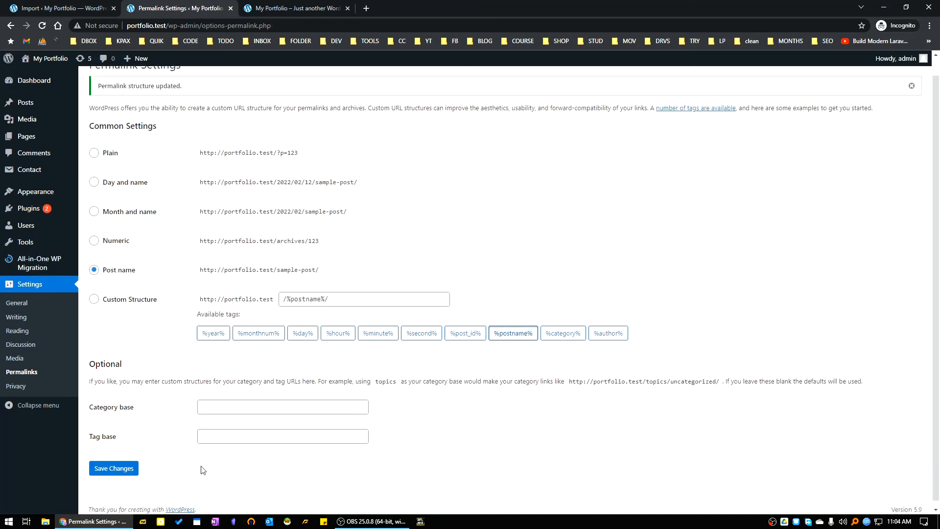
pyautogui.click(134, 464)
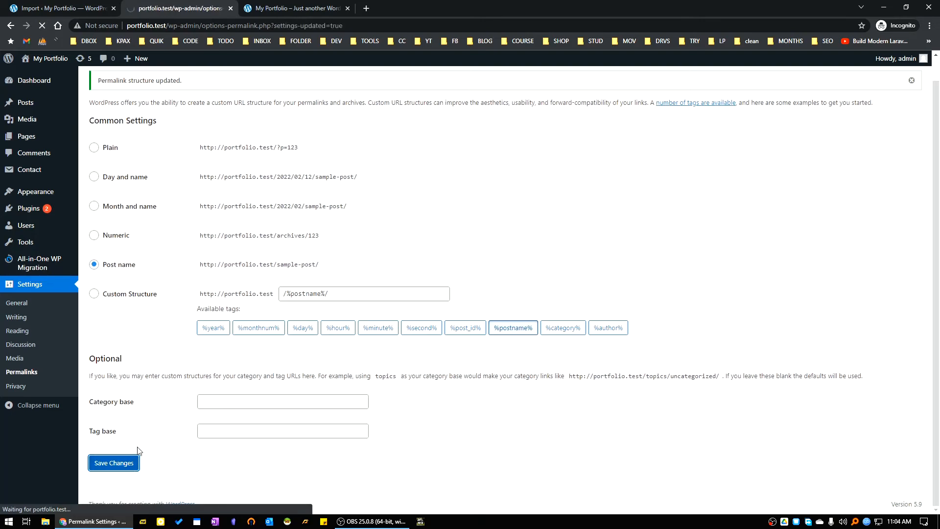
# Visit the portfolio.test site, close the duplicate site page and examine the "hello wordpress" post's publication date.
pyautogui.moveTo(47, 58)
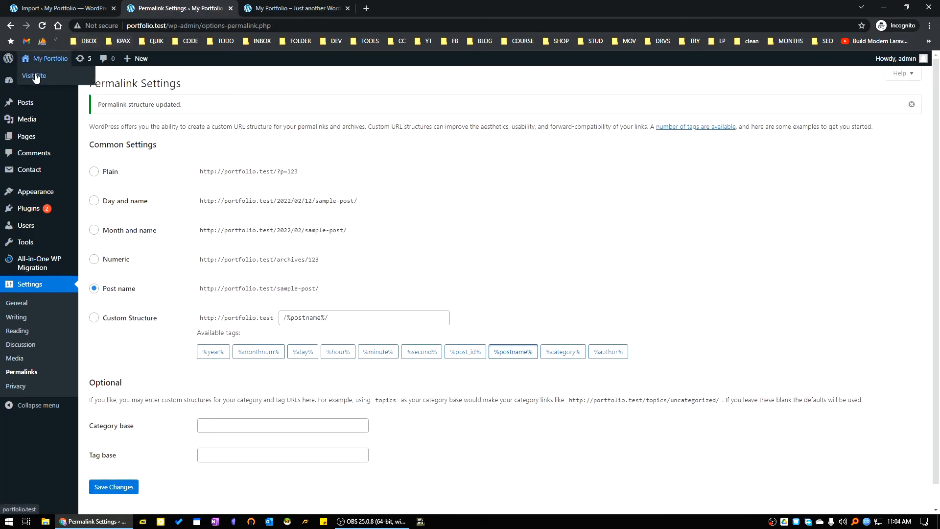
pyautogui.middleClick(35, 77)
pyautogui.click(268, 8)
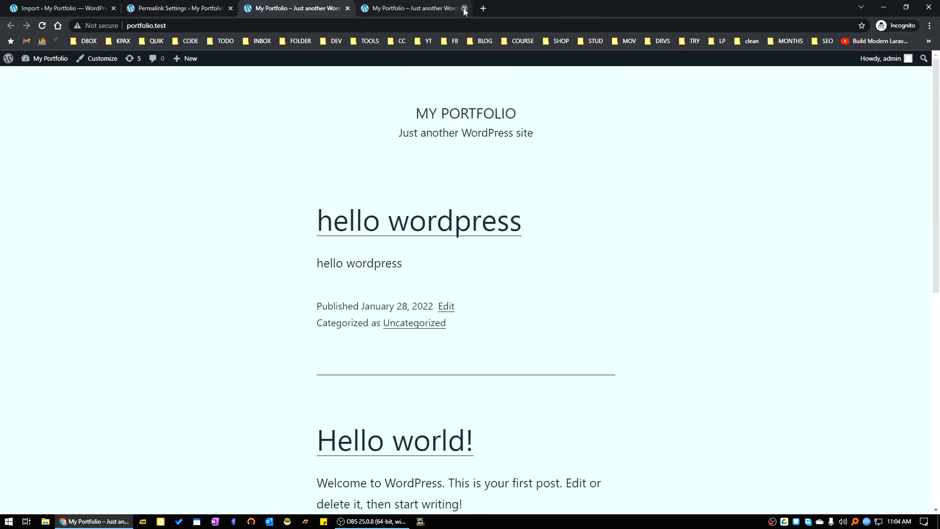
pyautogui.click(416, 8)
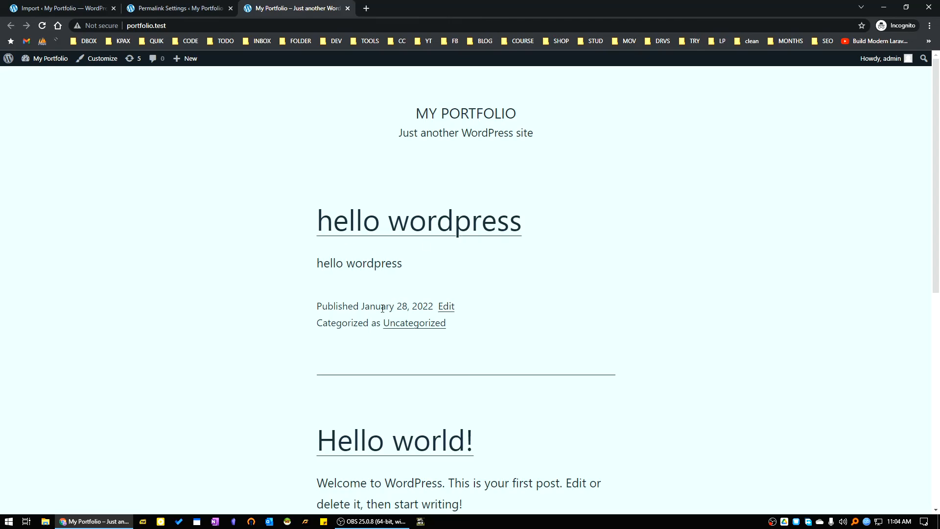
pyautogui.moveTo(360, 307); pyautogui.dragTo(428, 307)
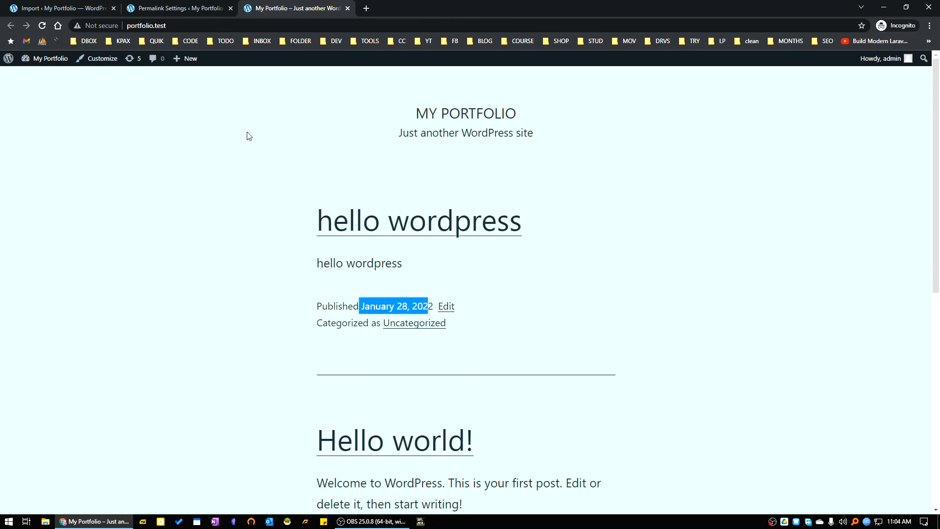
# Return to the Import Site page and finish the completed import dialog.
pyautogui.click(161, 6)
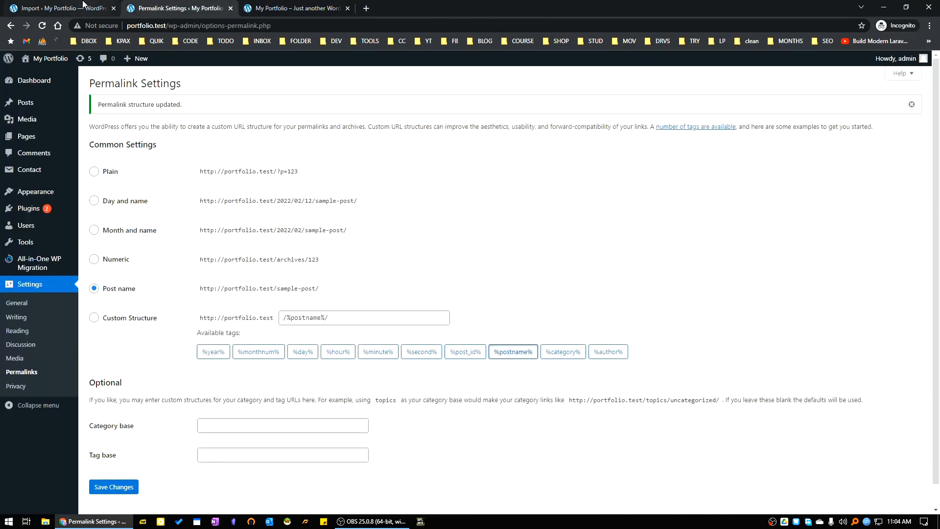
pyautogui.click(49, 14)
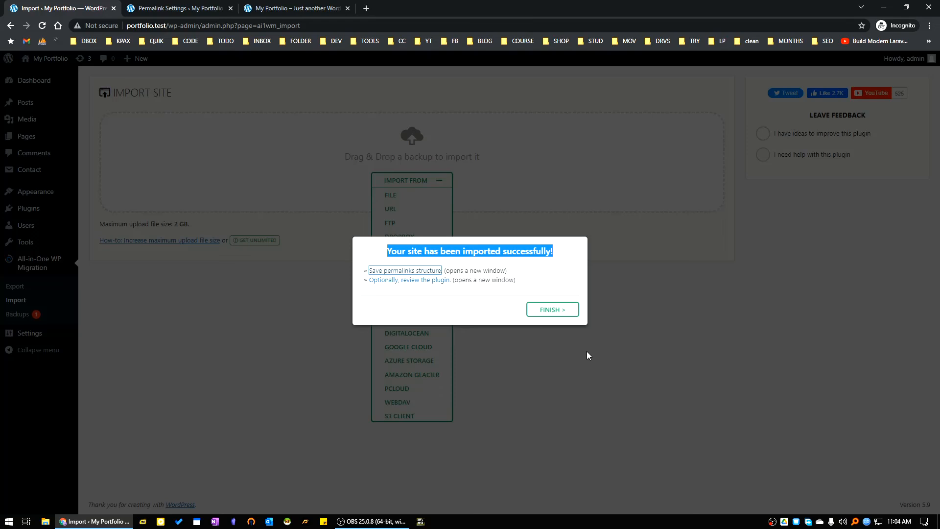
pyautogui.click(562, 313)
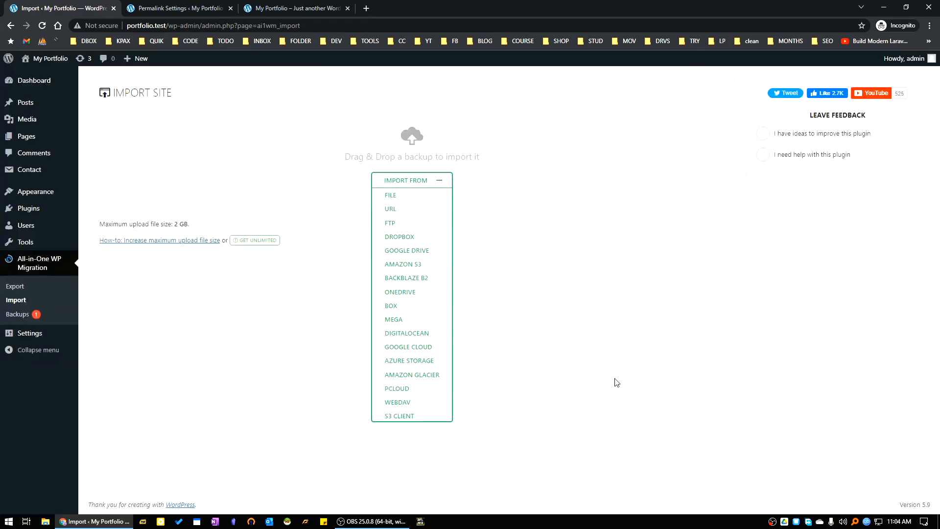
# Open All-in-One WP Migration's backups page and examine the stored backup's name, date and size.
pyautogui.click(18, 314)
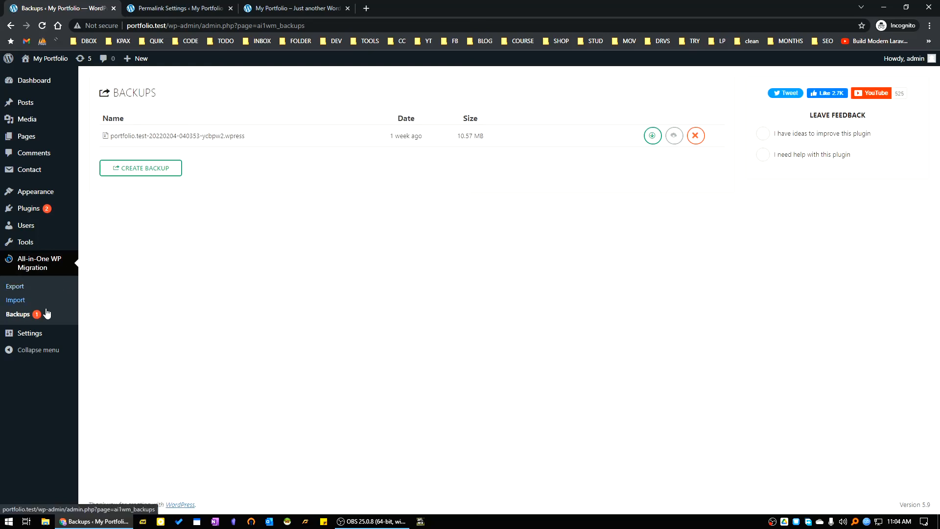
pyautogui.moveTo(224, 145)
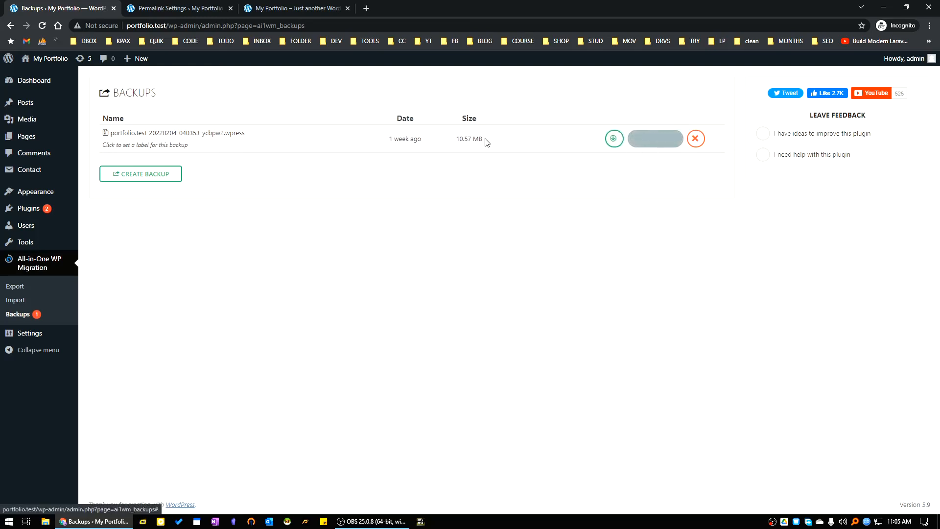
pyautogui.moveTo(389, 142); pyautogui.dragTo(423, 140)
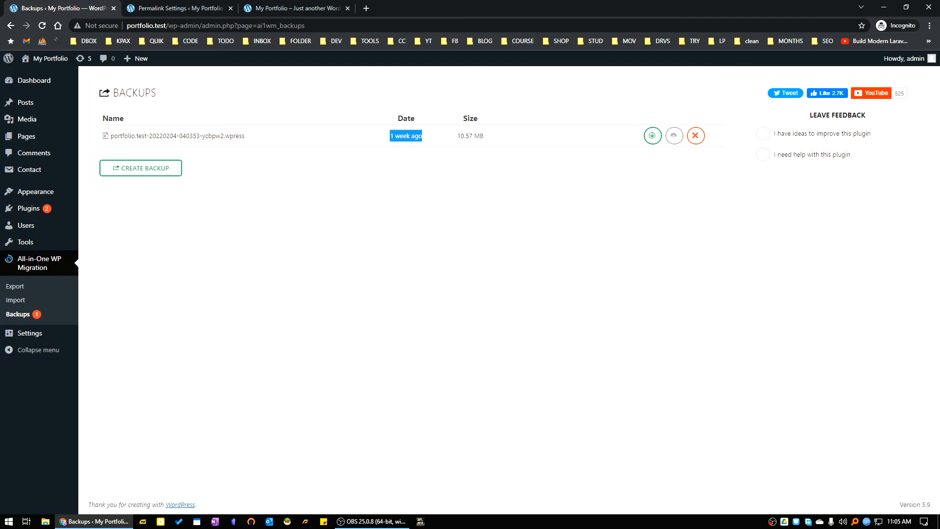
pyautogui.rightClick(773, 521)
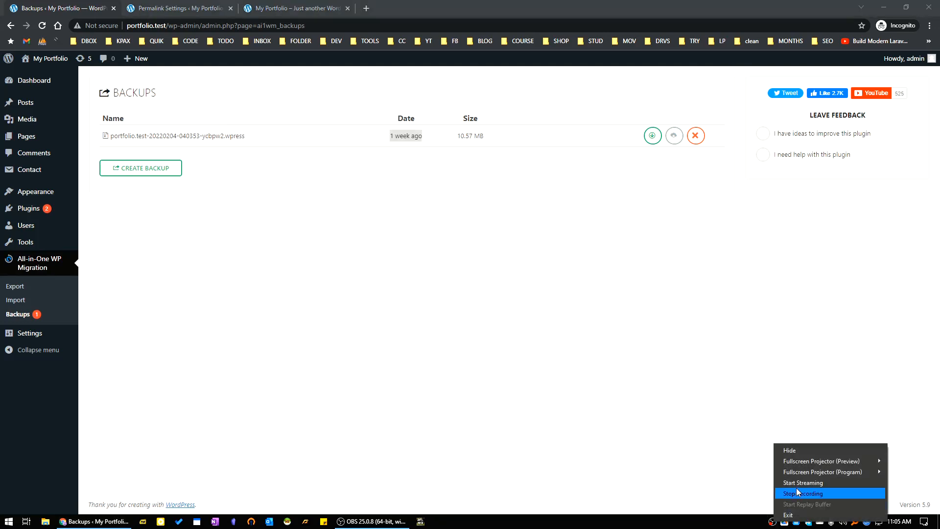